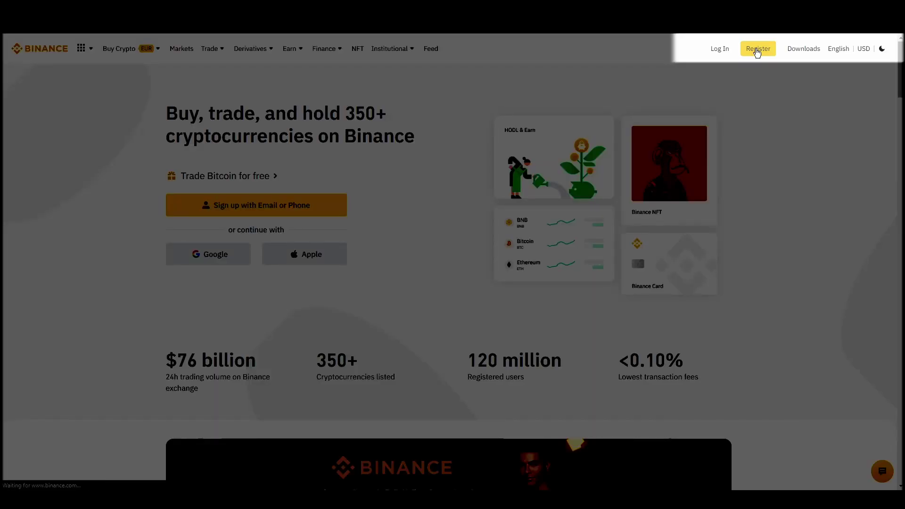
{"action": "left_click", "coordinate": [344, 179]}
{"action": "type", "text": "ndtea.com"}
{"action": "key", "text": "Tab"}
{"action": "type", "text": "***********"}
{"action": "left_click", "coordinate": [313, 285]}
{"action": "left_click", "coordinate": [472, 371]}
{"action": "left_click", "coordinate": [439, 178]}
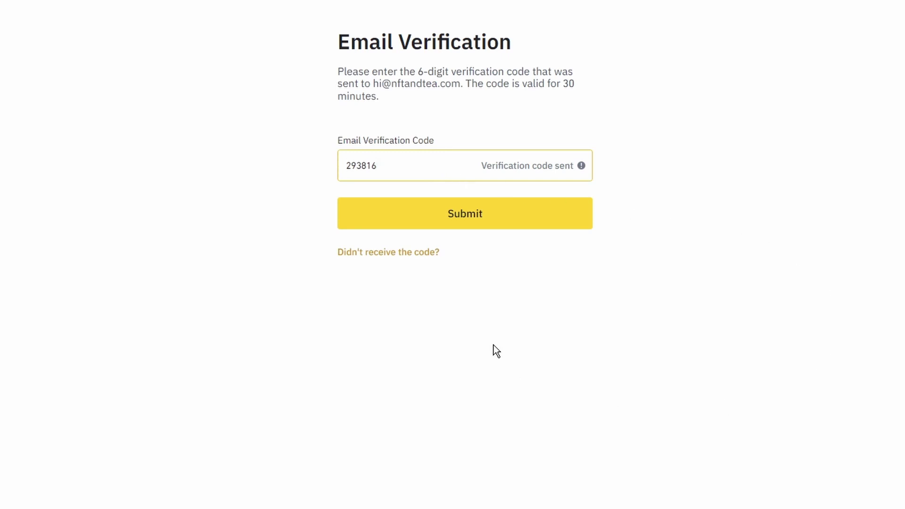
{"action": "left_click", "coordinate": [495, 220]}
Enter identity details: Greece residence, nationality, name Example Example, birth date 19981111
{"action": "left_click", "coordinate": [320, 330]}
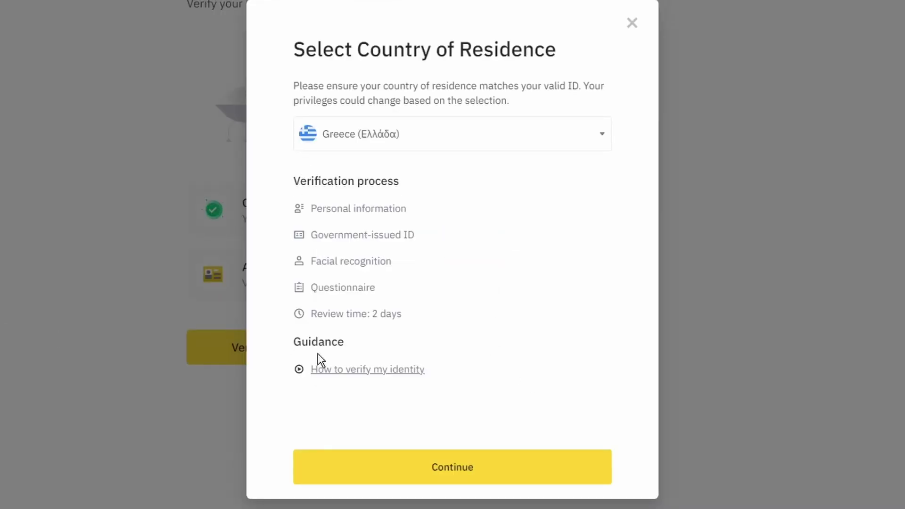
{"action": "key", "text": "Return"}
{"action": "left_click", "coordinate": [490, 141]}
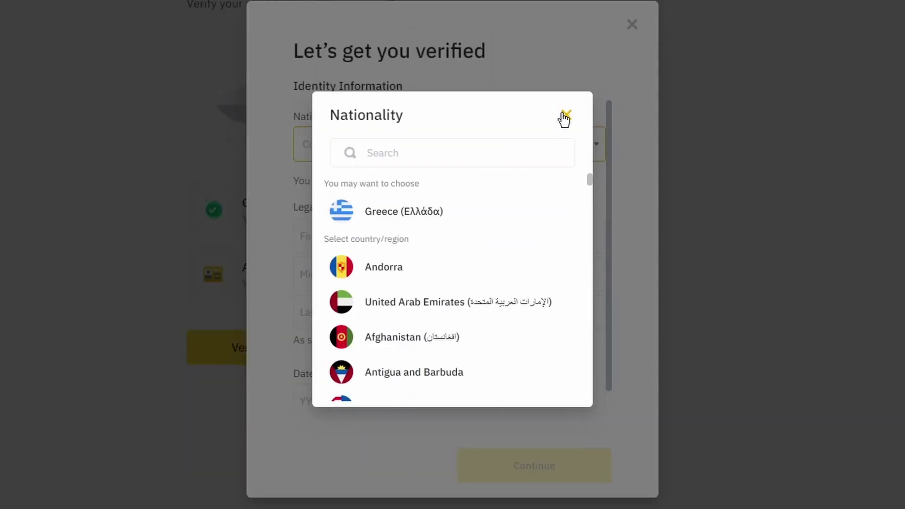
{"action": "left_click", "coordinate": [565, 117]}
{"action": "left_click", "coordinate": [496, 217]}
{"action": "type", "text": "Example"}
{"action": "key", "text": "Tab"}
{"action": "type", "text": "Example"}
{"action": "key", "text": "Tab"}
Fill in the home address as 'Example' and proceed to the third-party identity check
{"action": "type", "text": "Example"}
{"action": "left_click", "coordinate": [387, 382]}
{"action": "type", "text": "19981111"}
{"action": "left_click", "coordinate": [390, 161]}
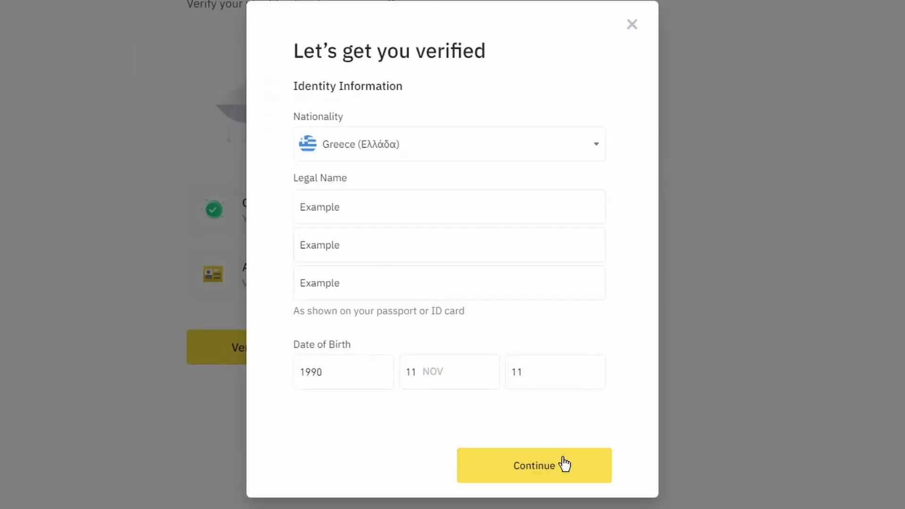
{"action": "left_click", "coordinate": [568, 464]}
{"action": "left_click", "coordinate": [398, 125]}
{"action": "type", "text": "Example\tExample"}
{"action": "left_click", "coordinate": [391, 250]}
{"action": "type", "text": "Example"}
{"action": "left_click", "coordinate": [551, 467]}
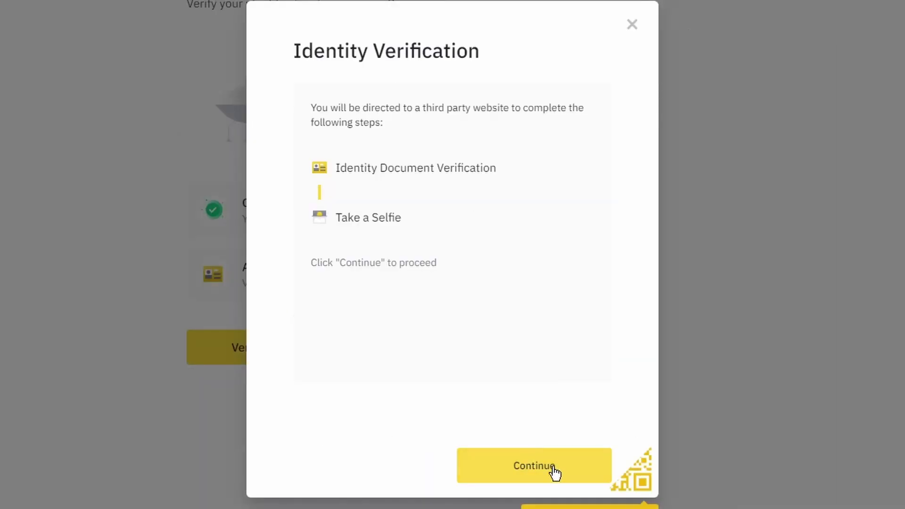
Choose driver's license as the identity document and allow camera access
{"action": "left_click", "coordinate": [460, 221]}
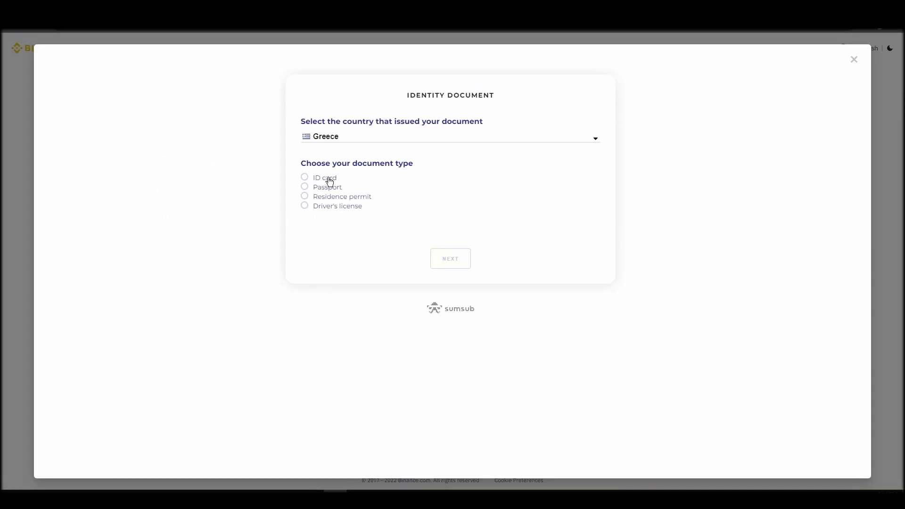
{"action": "left_click", "coordinate": [329, 187]}
{"action": "left_click", "coordinate": [337, 206]}
{"action": "left_click", "coordinate": [450, 372]}
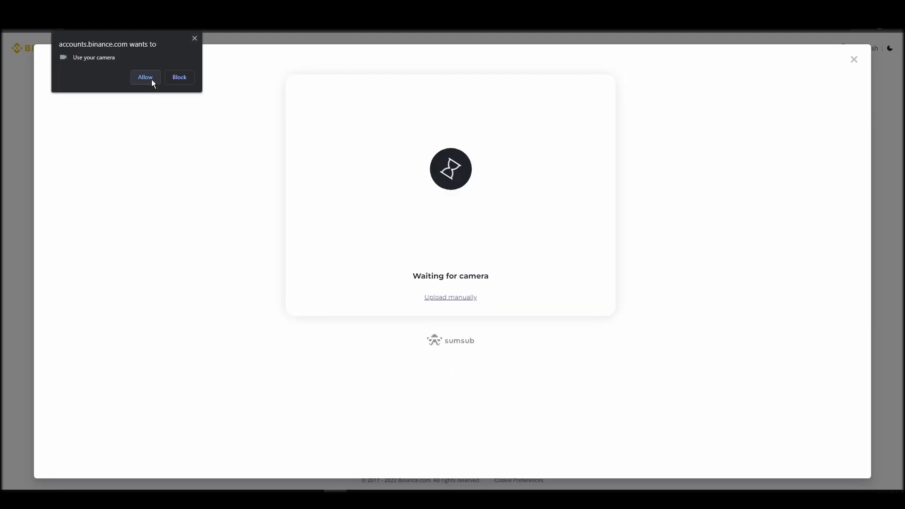
{"action": "scroll", "coordinate": [424, 345], "scroll_direction": "down", "scroll_amount": 2}
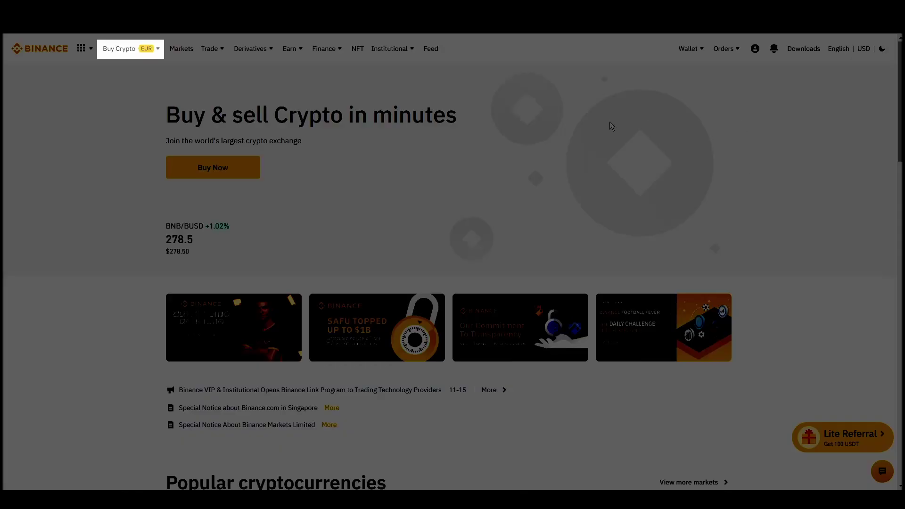
{"action": "mouse_move", "coordinate": [129, 48]}
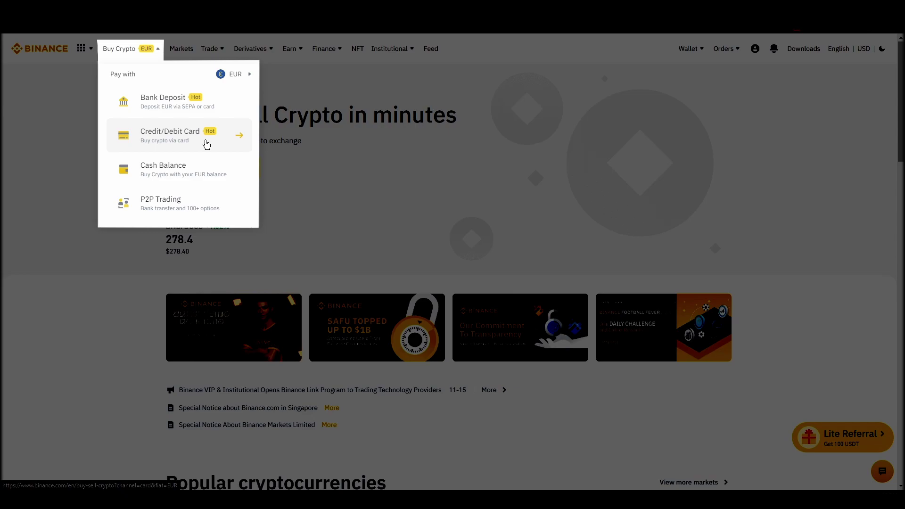
Start a credit/debit card purchase of ETH spending 15 EUR and continue
{"action": "left_click", "coordinate": [206, 144]}
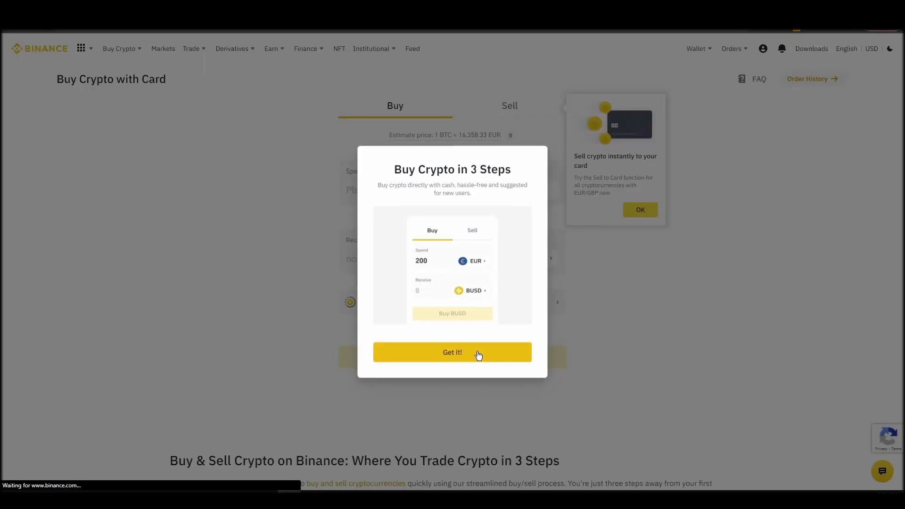
{"action": "left_click", "coordinate": [475, 351]}
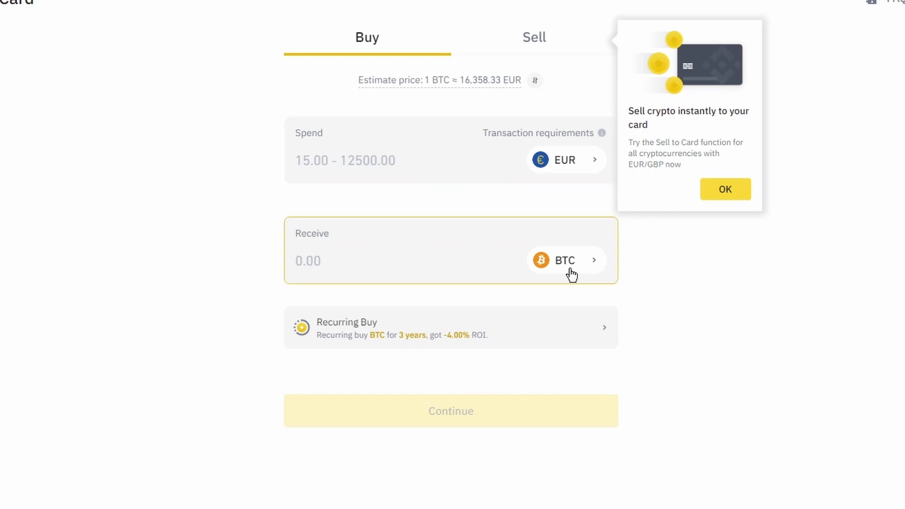
{"action": "left_click", "coordinate": [572, 275]}
{"action": "left_click", "coordinate": [440, 277]}
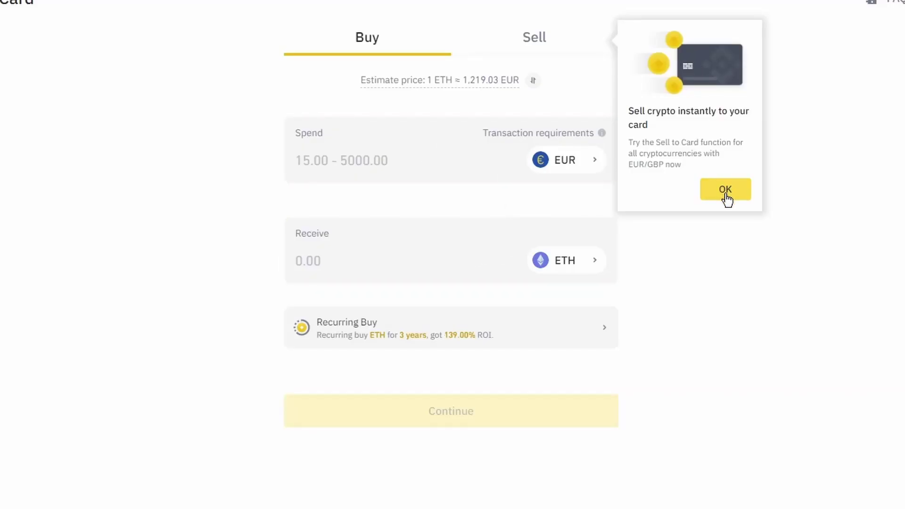
{"action": "left_click", "coordinate": [725, 190]}
{"action": "left_click", "coordinate": [378, 160]}
{"action": "type", "text": "15"}
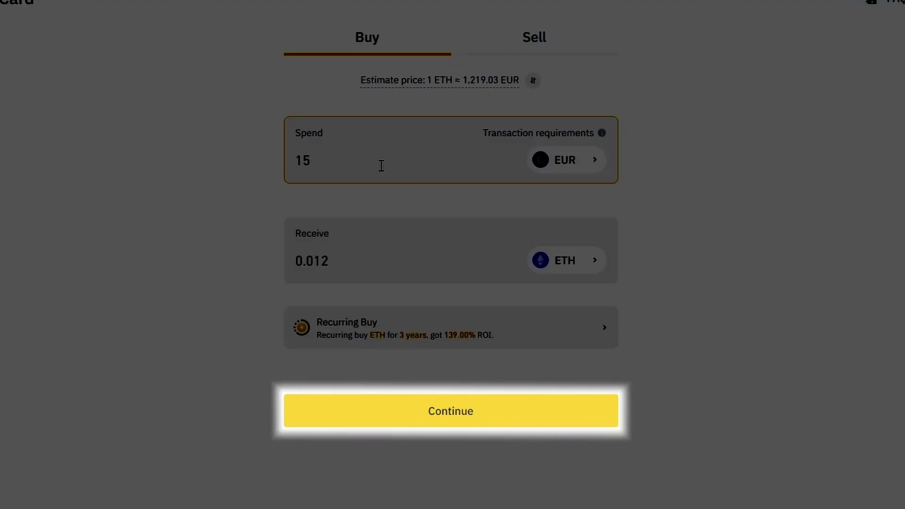
{"action": "left_click", "coordinate": [450, 392]}
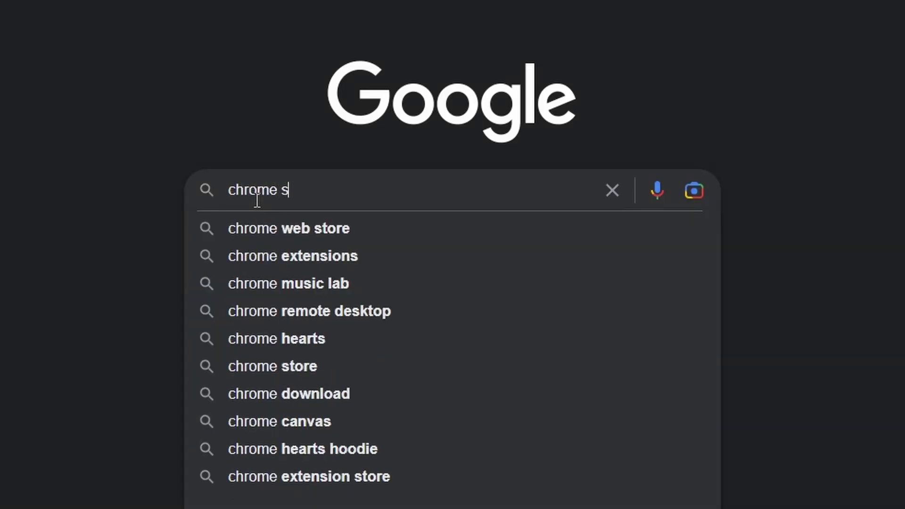
Find the Chrome Web Store through Google and search it for metamask
{"action": "type", "text": "tore"}
{"action": "key", "text": "Return"}
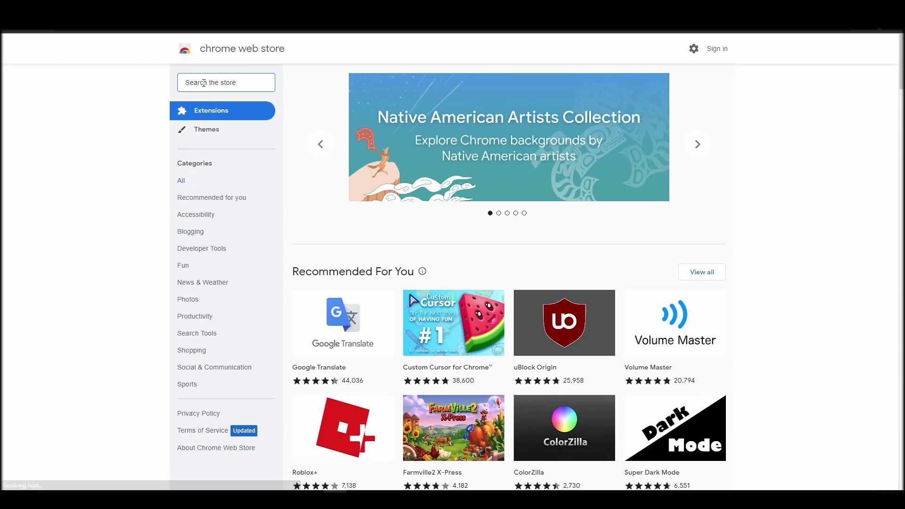
{"action": "type", "text": "metamask"}
{"action": "key", "text": "Return"}
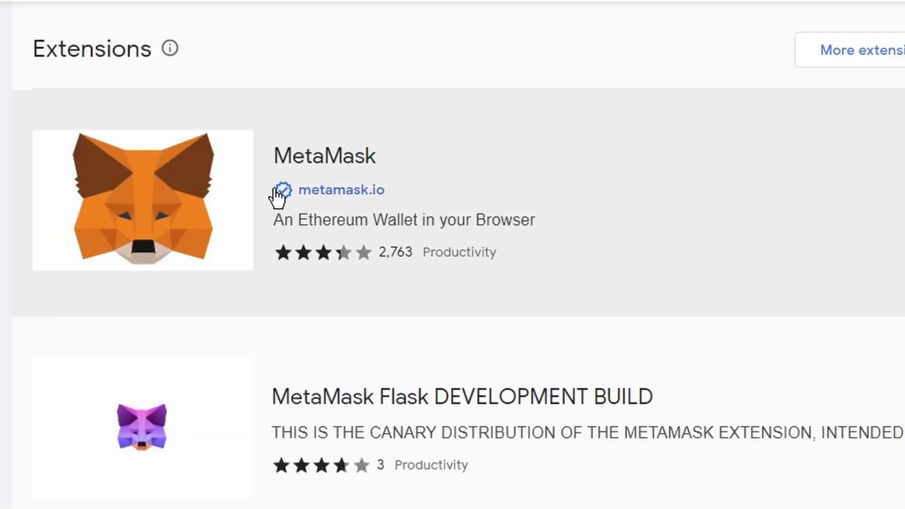
Verify the MetaMask listing via metamask.io and add the extension to Chrome
{"action": "left_click", "coordinate": [437, 152]}
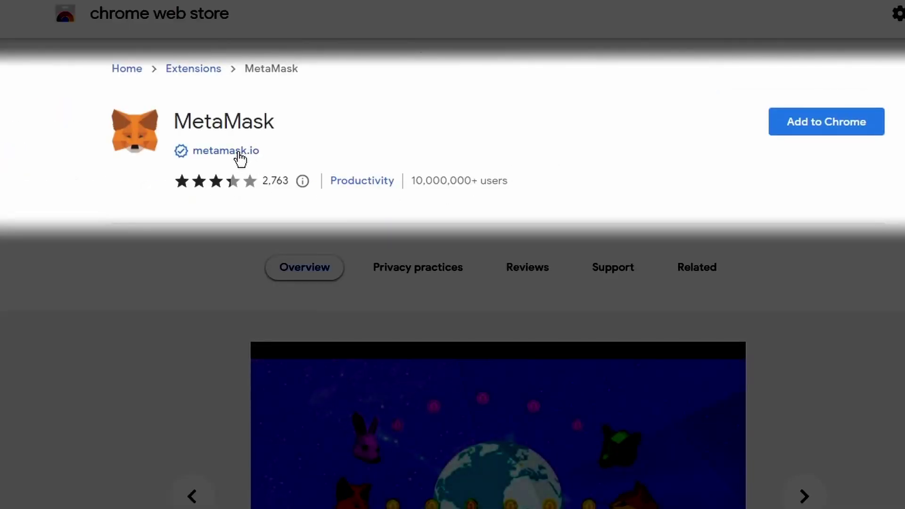
{"action": "left_click", "coordinate": [238, 151]}
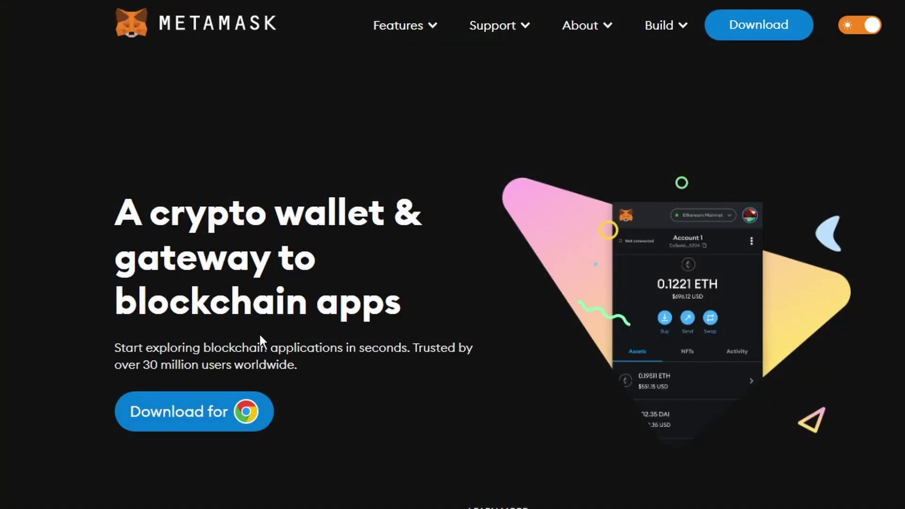
{"action": "left_click", "coordinate": [155, 426]}
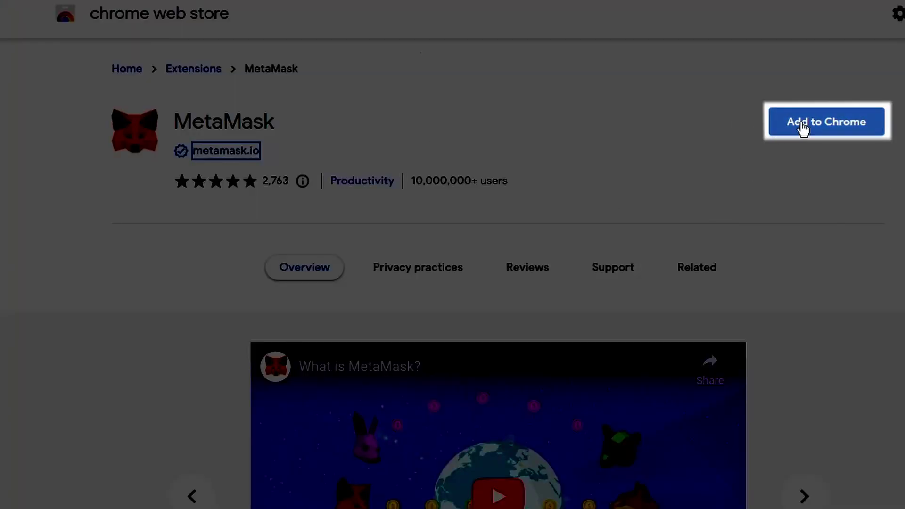
{"action": "left_click", "coordinate": [800, 129]}
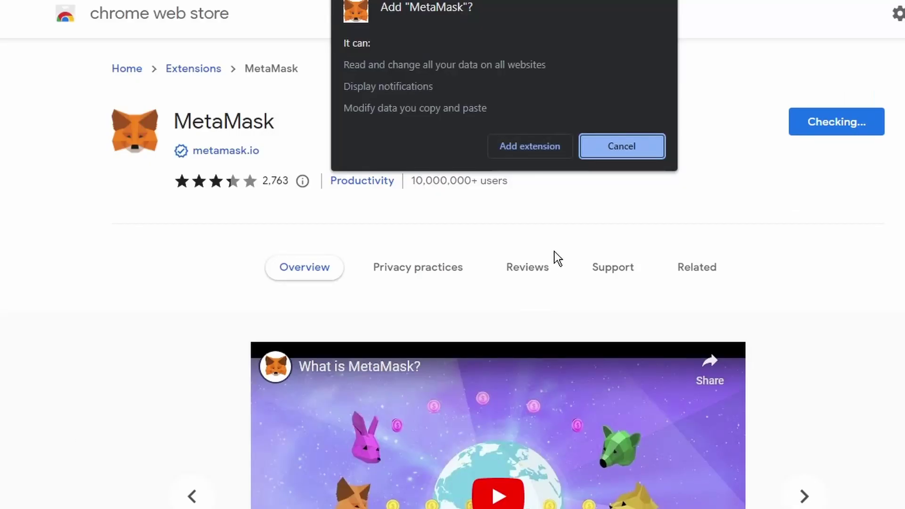
{"action": "left_click", "coordinate": [540, 150]}
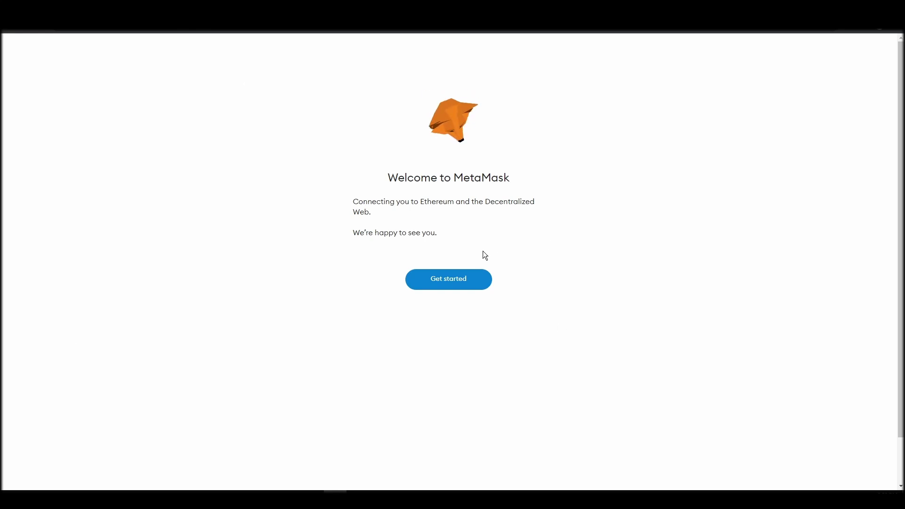
Create a new MetaMask wallet, entering and confirming its password and accepting the terms
{"action": "left_click", "coordinate": [427, 279]}
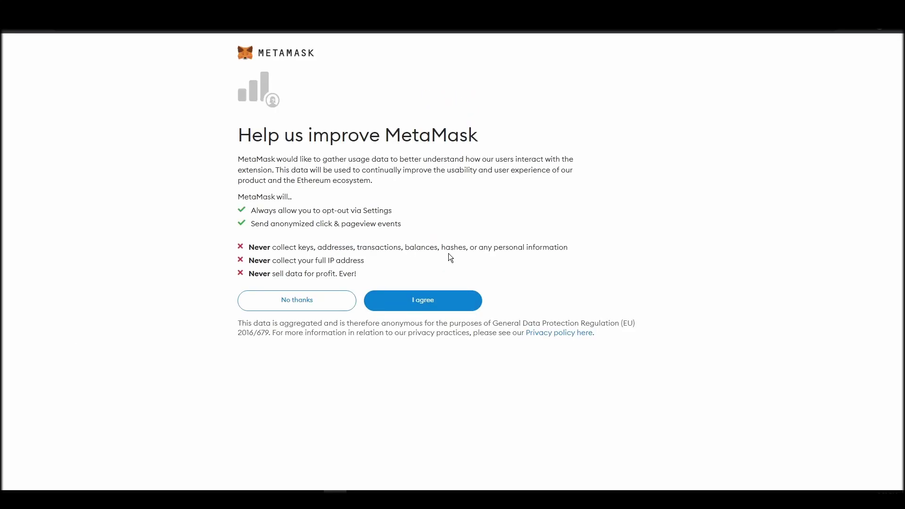
{"action": "left_click", "coordinate": [326, 297]}
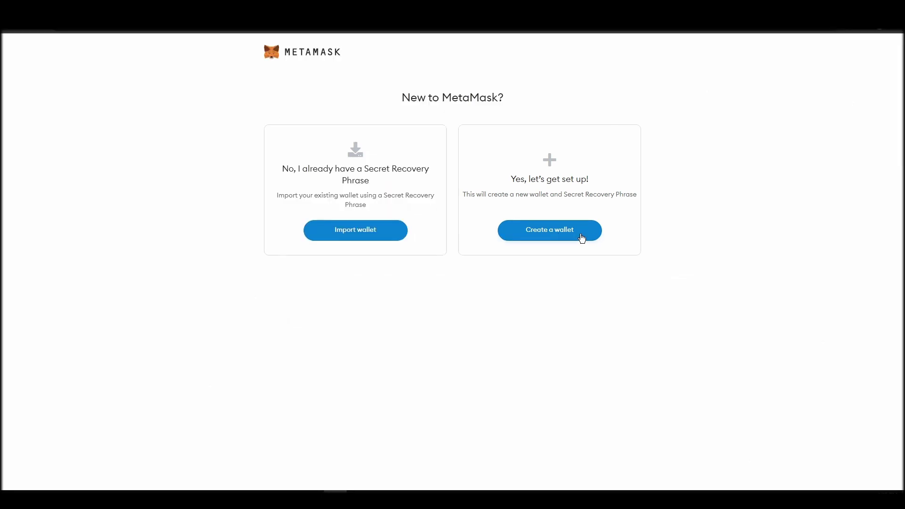
{"action": "left_click", "coordinate": [581, 236]}
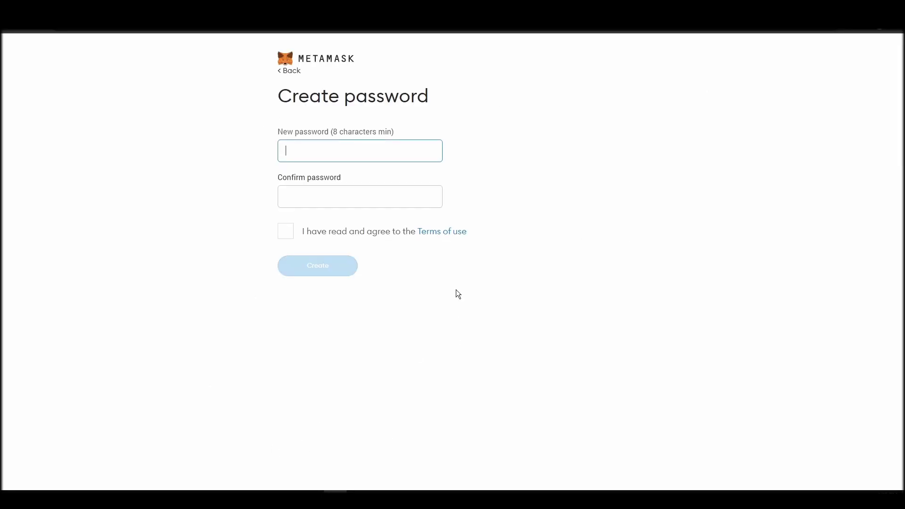
{"action": "type", "text": "aaaaaa"}
{"action": "key", "text": "Tab"}
{"action": "type", "text": "aaaaaaaaa"}
{"action": "left_click", "coordinate": [286, 231]}
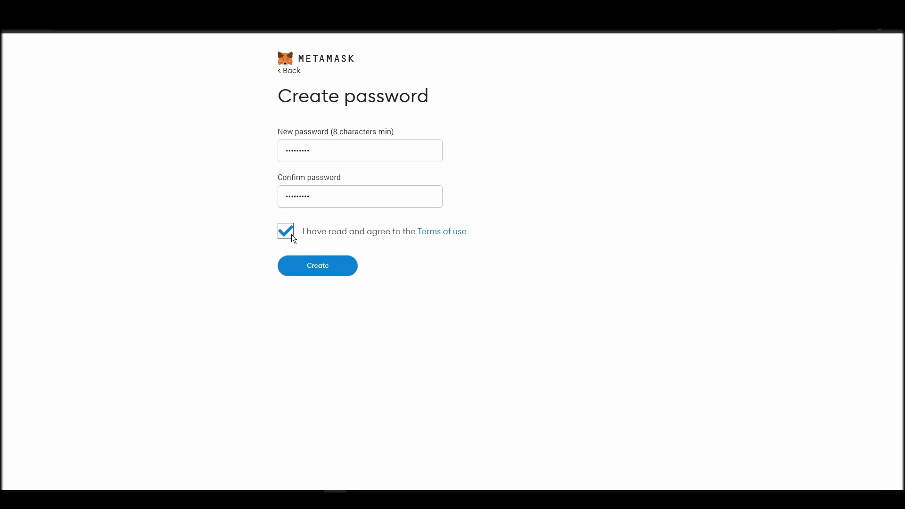
{"action": "left_click", "coordinate": [343, 267]}
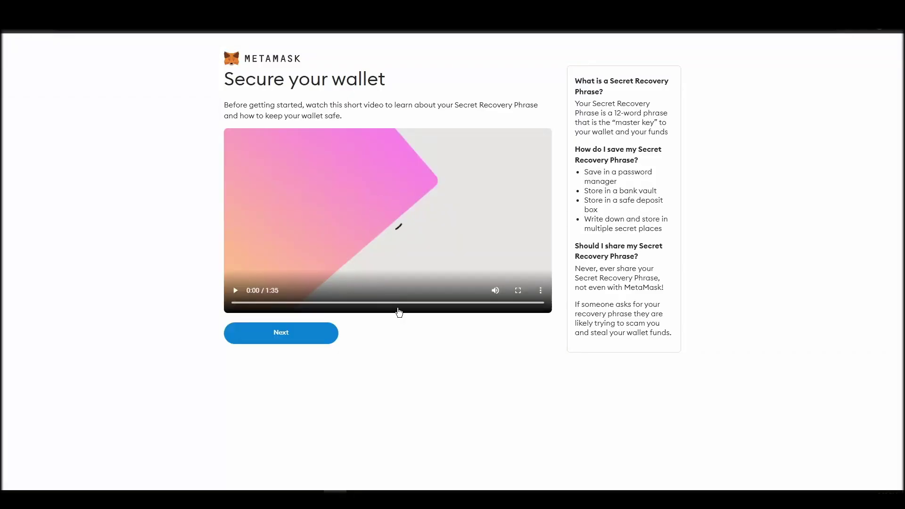
Reveal the secret recovery words, confirm them in order, and finish wallet setup
{"action": "left_click", "coordinate": [318, 341]}
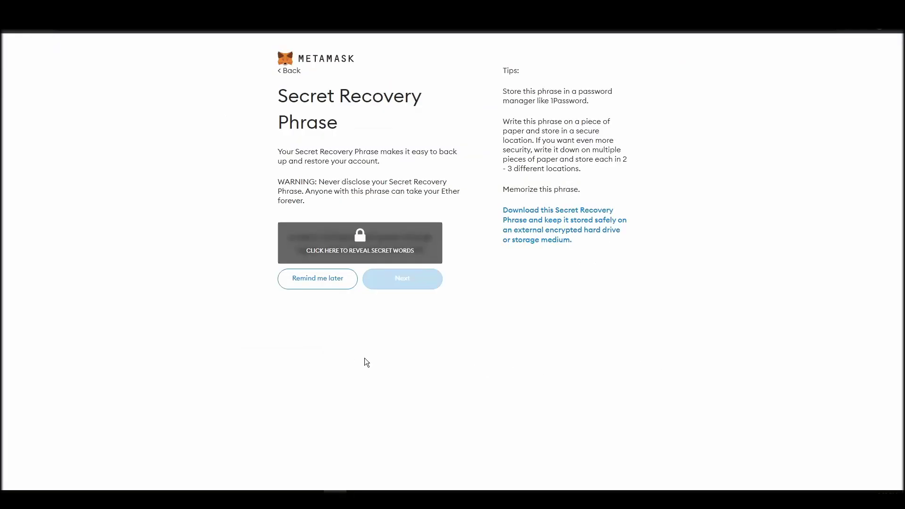
{"action": "left_click", "coordinate": [381, 247]}
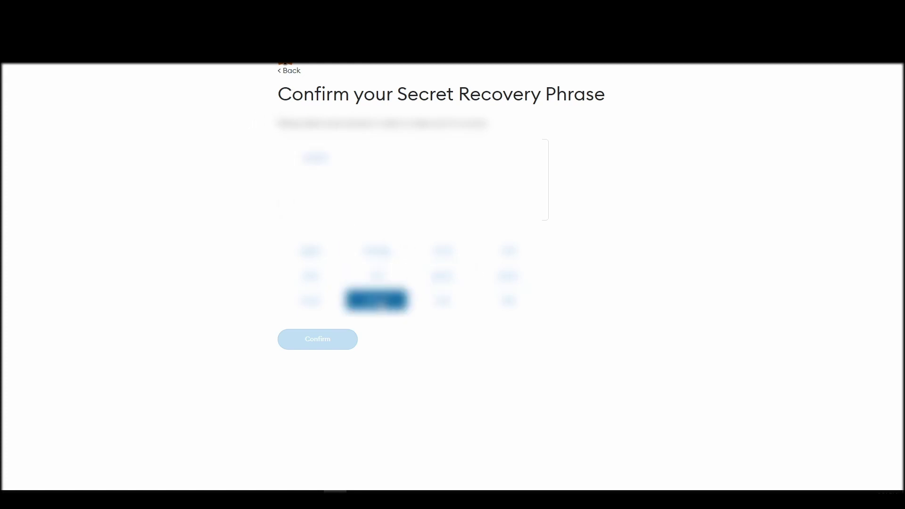
{"action": "left_click", "coordinate": [508, 254]}
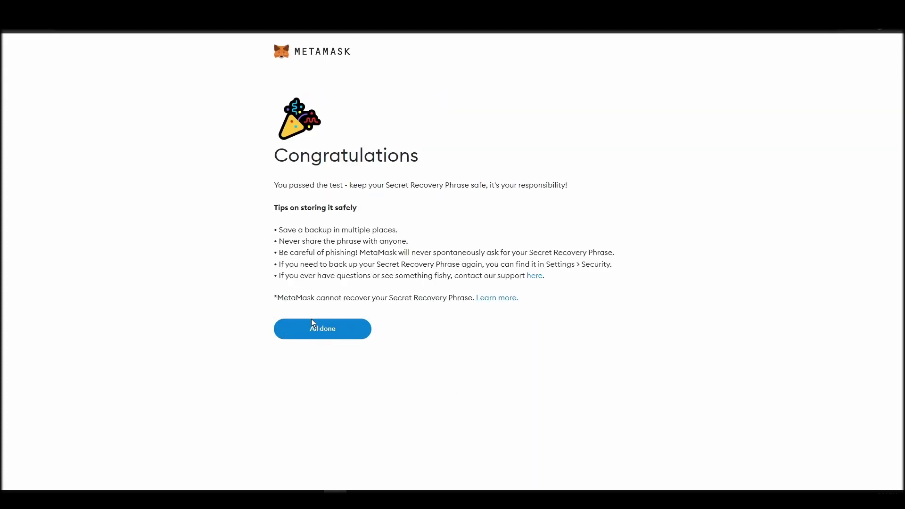
{"action": "left_click", "coordinate": [336, 337]}
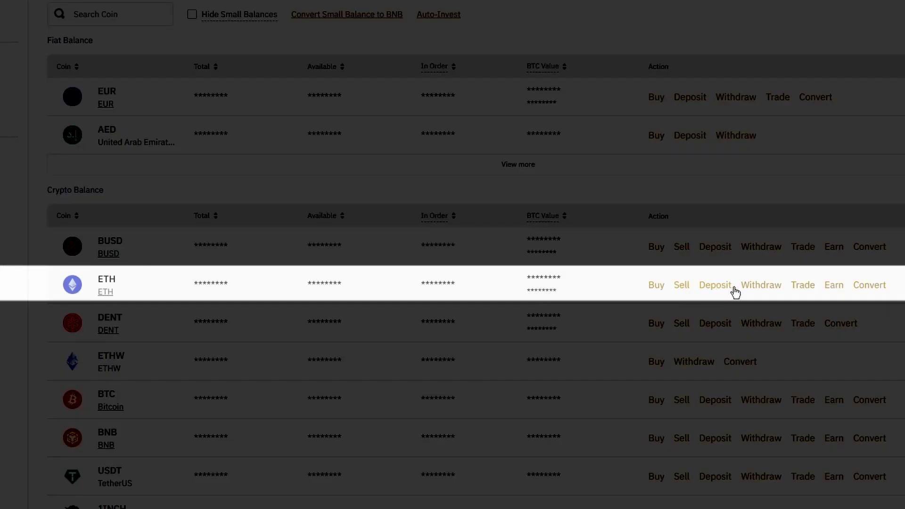
Start an ETH withdrawal and paste the copied MetaMask address as destination
{"action": "left_click", "coordinate": [761, 285]}
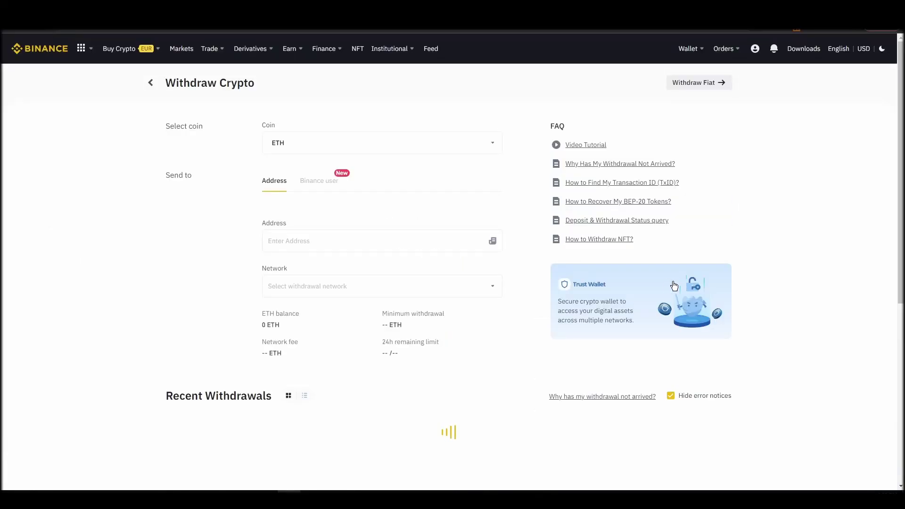
{"action": "left_click", "coordinate": [484, 316]}
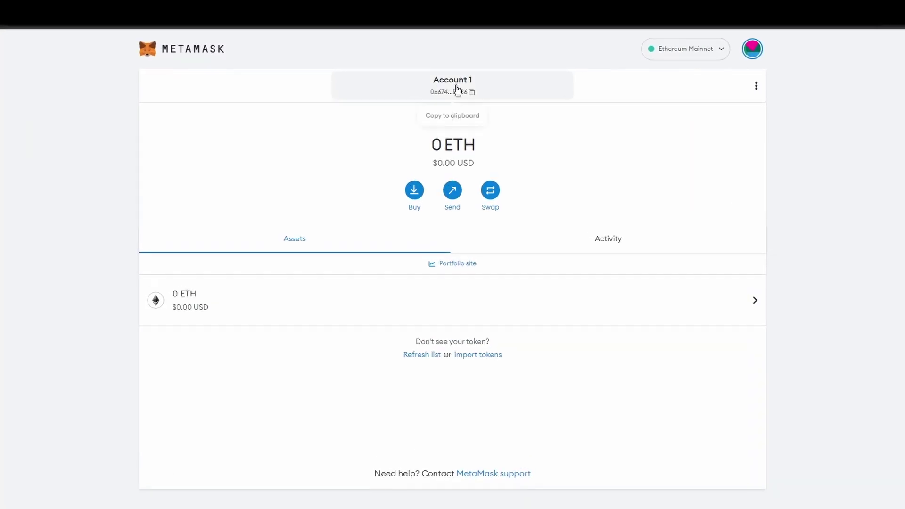
{"action": "left_click", "coordinate": [474, 88]}
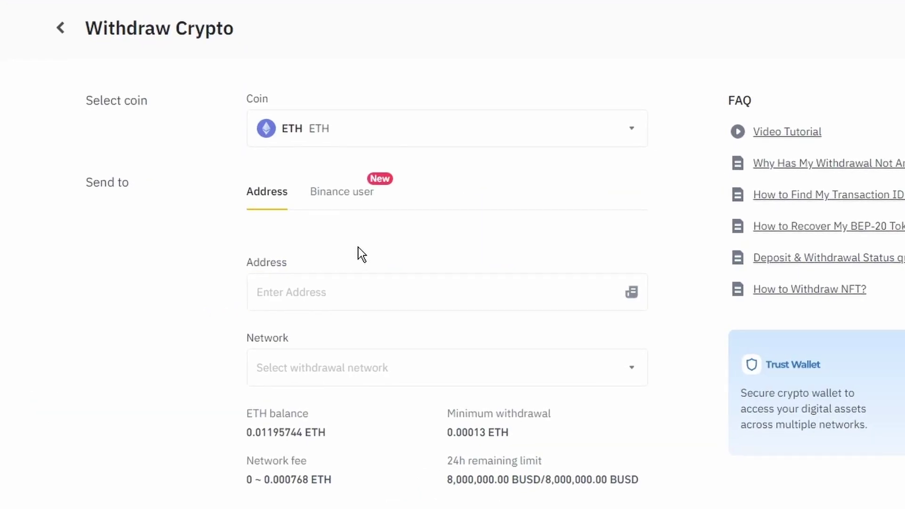
{"action": "left_click", "coordinate": [366, 281]}
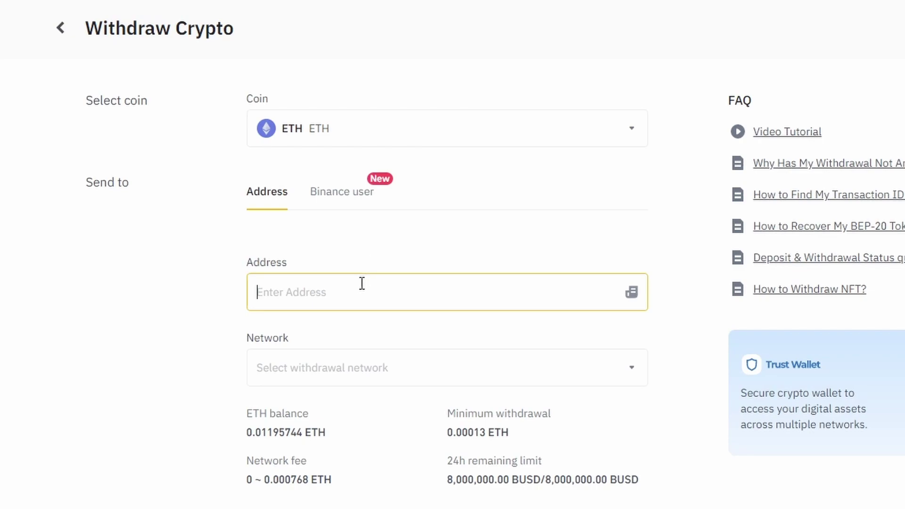
{"action": "right_click", "coordinate": [359, 283]}
{"action": "left_click", "coordinate": [408, 405]}
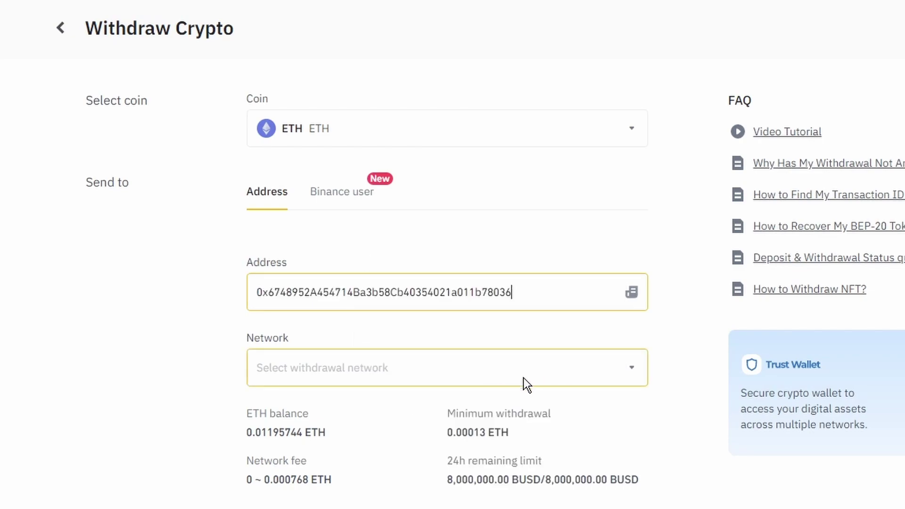
Select the Ethereum (ERC20) network, withdraw the MAX amount, and submit
{"action": "left_click", "coordinate": [456, 372]}
{"action": "left_click", "coordinate": [531, 325]}
{"action": "left_click", "coordinate": [473, 296]}
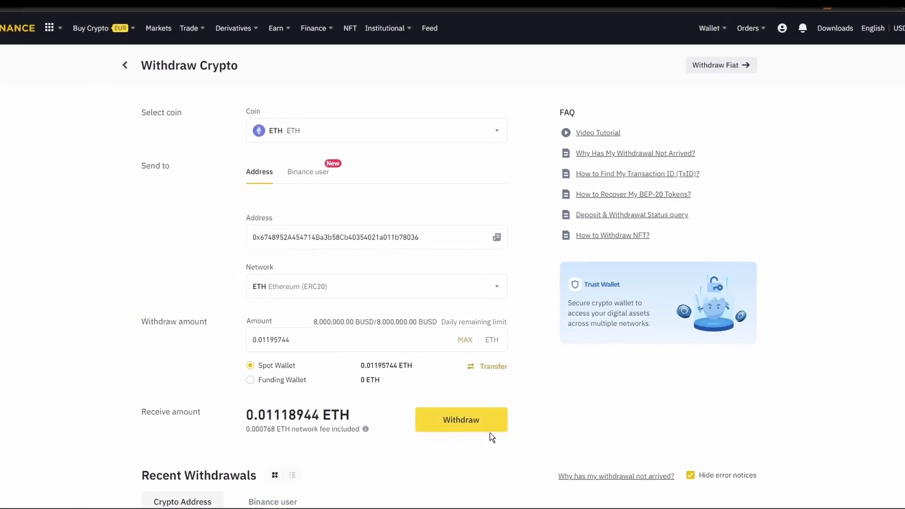
{"action": "left_click", "coordinate": [479, 438]}
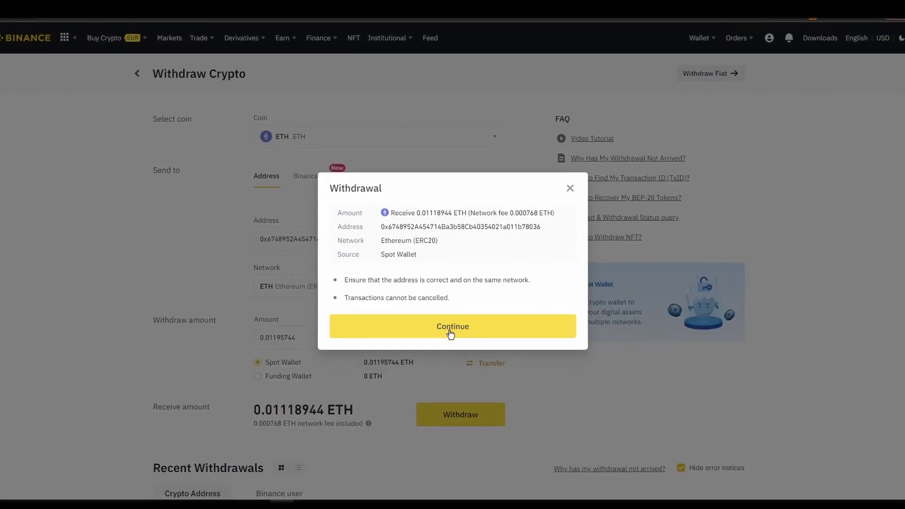
{"action": "left_click", "coordinate": [451, 332]}
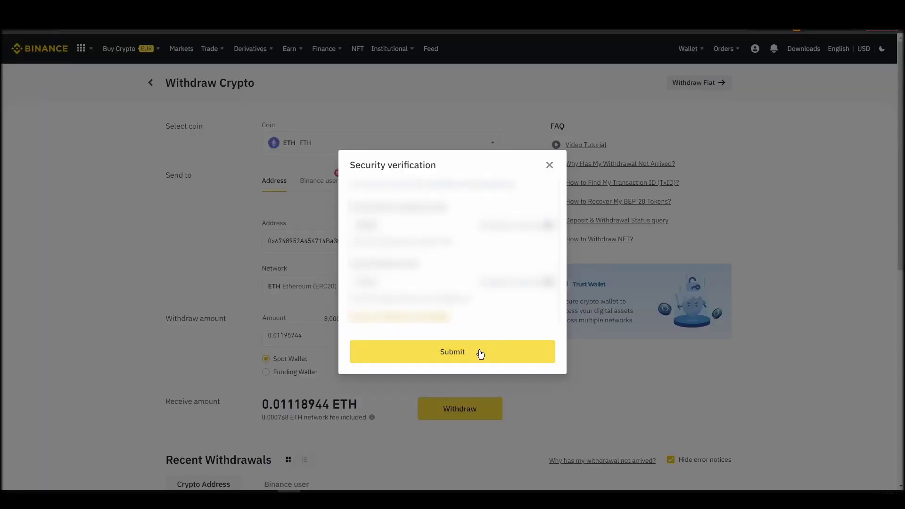
{"action": "left_click", "coordinate": [480, 354]}
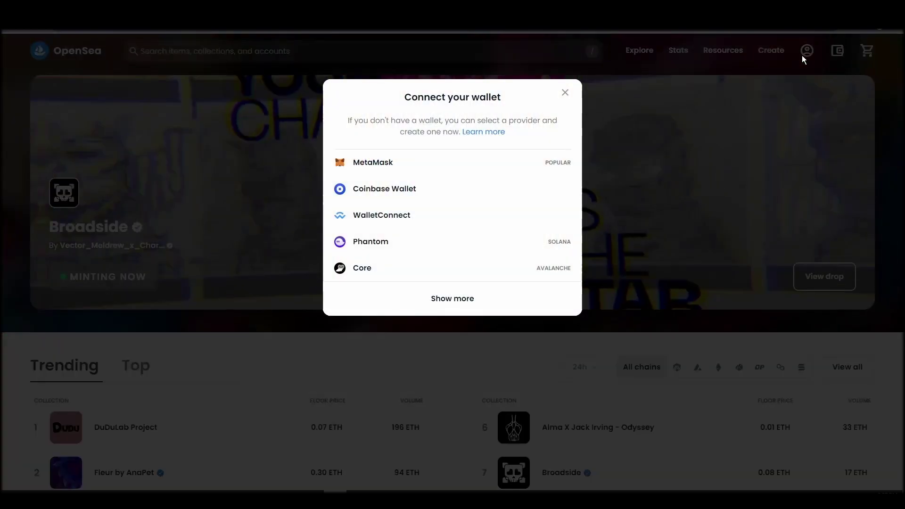
Connect MetaMask Account 1 to OpenSea and accept the terms to request sign-in
{"action": "left_click", "coordinate": [396, 162]}
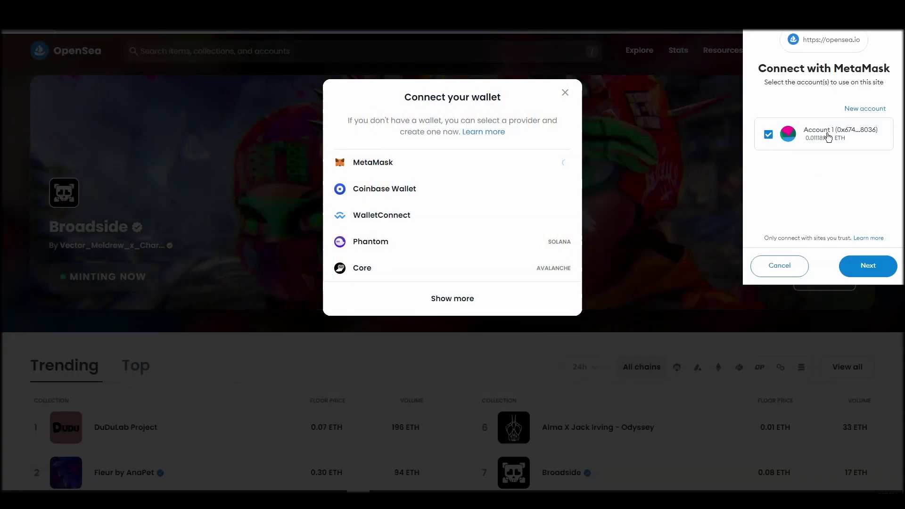
{"action": "left_click", "coordinate": [871, 265]}
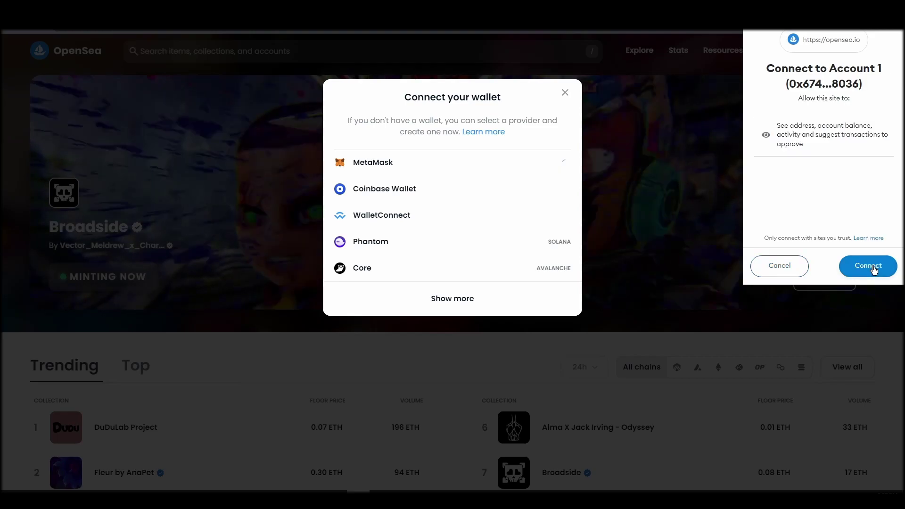
{"action": "left_click", "coordinate": [873, 266]}
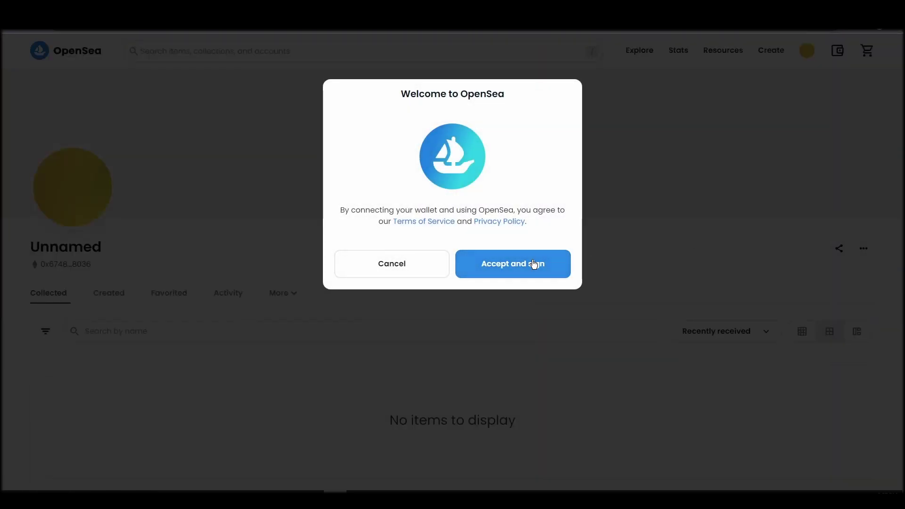
{"action": "left_click", "coordinate": [534, 264]}
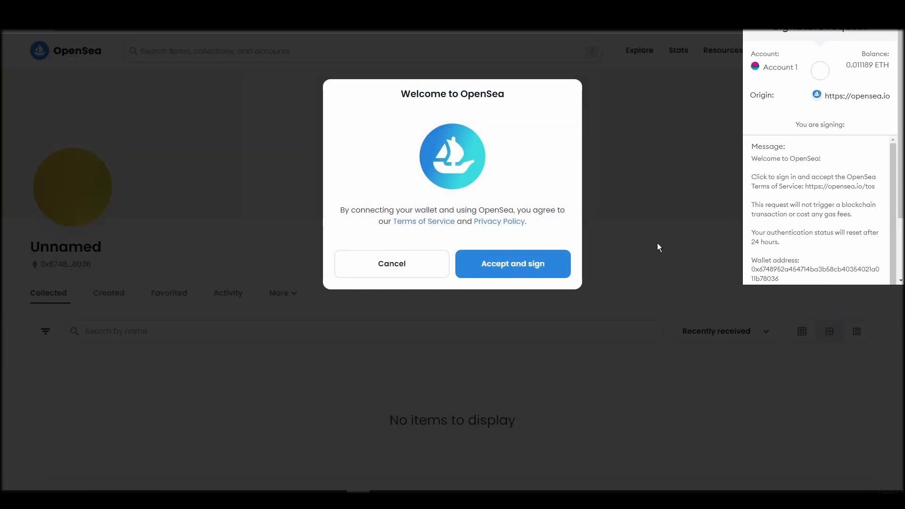
{"action": "scroll", "coordinate": [852, 213], "scroll_direction": "down", "scroll_amount": 3}
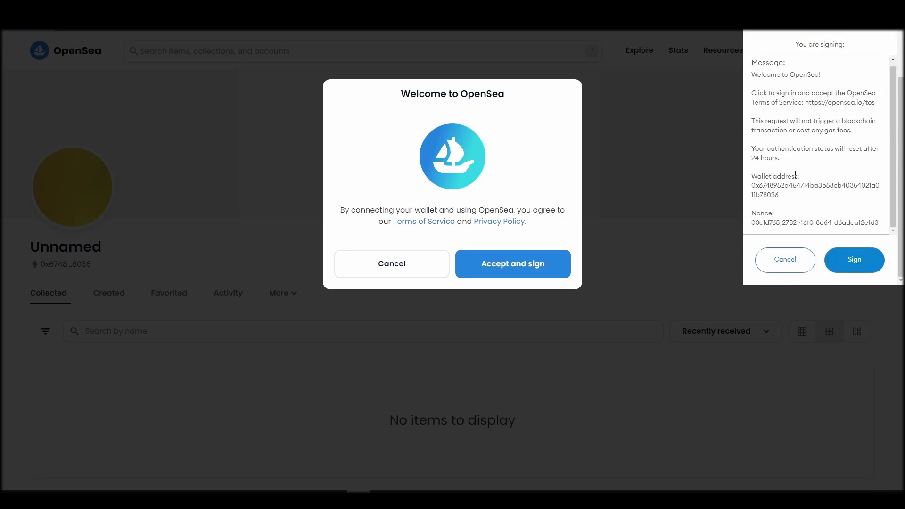
Sign the OpenSea welcome message and open the Looki collection from search
{"action": "left_click", "coordinate": [853, 260]}
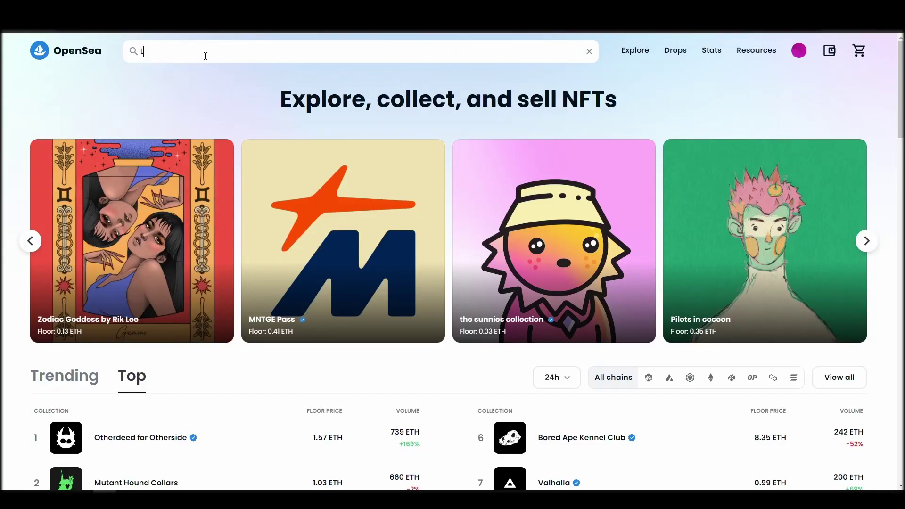
{"action": "type", "text": "ki"}
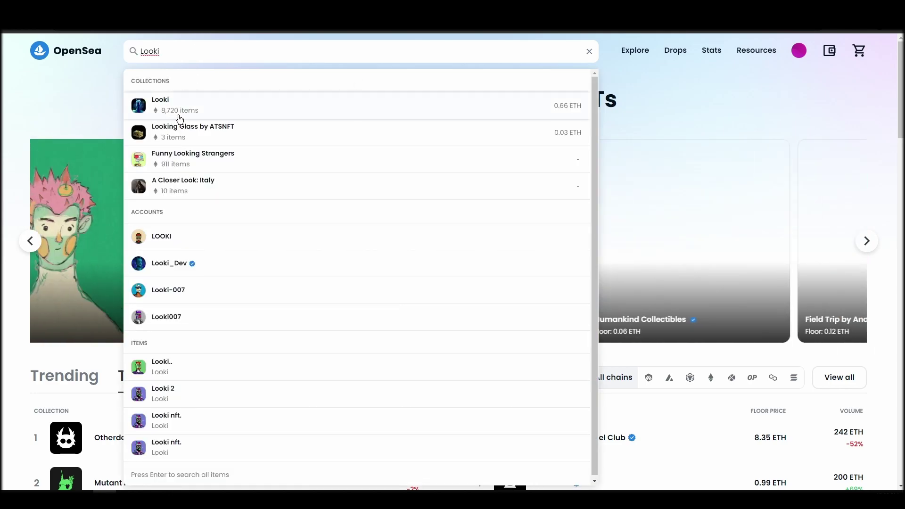
{"action": "left_click", "coordinate": [199, 98]}
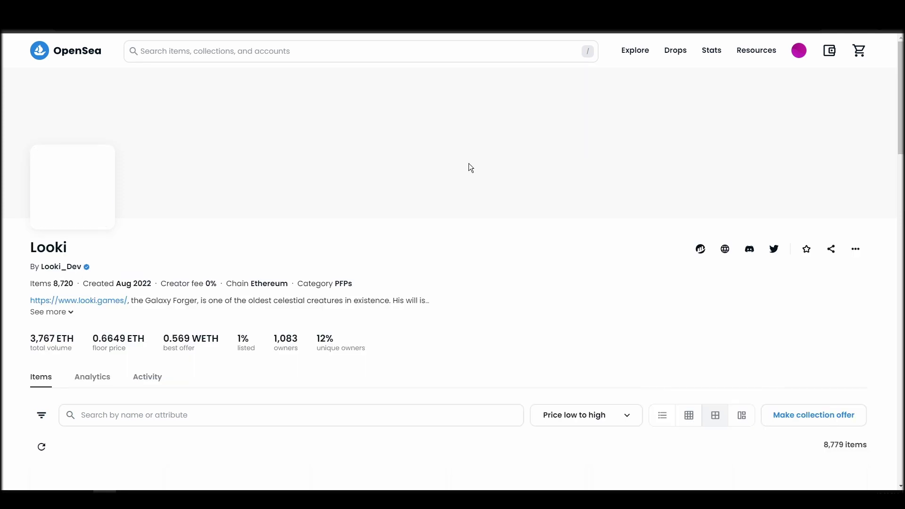
Open Looki#0376 from the collection and review it in the cart
{"action": "scroll", "coordinate": [475, 188], "scroll_direction": "down", "scroll_amount": 1}
{"action": "scroll", "coordinate": [472, 195], "scroll_direction": "down", "scroll_amount": 1}
{"action": "scroll", "coordinate": [469, 193], "scroll_direction": "down", "scroll_amount": 1}
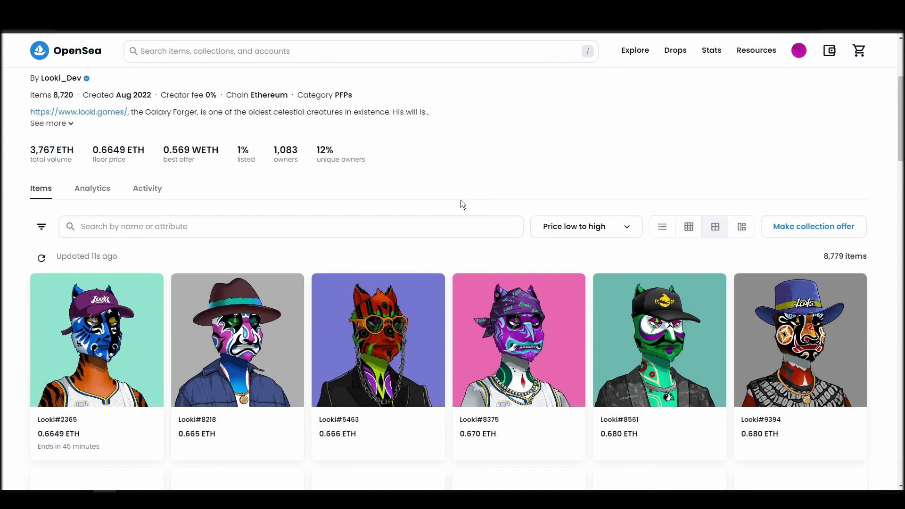
{"action": "scroll", "coordinate": [460, 202], "scroll_direction": "down", "scroll_amount": 1}
{"action": "scroll", "coordinate": [443, 220], "scroll_direction": "down", "scroll_amount": 1}
{"action": "scroll", "coordinate": [415, 283], "scroll_direction": "down", "scroll_amount": 2}
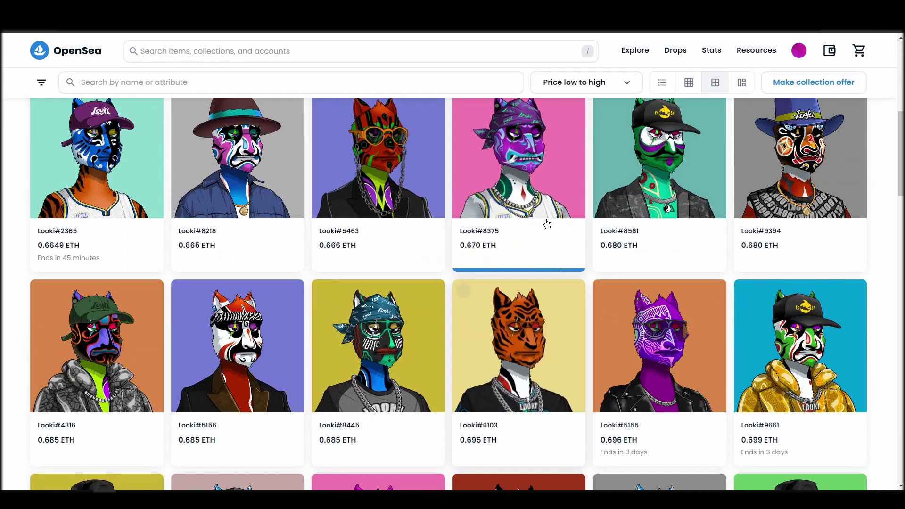
{"action": "scroll", "coordinate": [404, 234], "scroll_direction": "down", "scroll_amount": 2}
{"action": "scroll", "coordinate": [392, 284], "scroll_direction": "down", "scroll_amount": 2}
{"action": "scroll", "coordinate": [482, 307], "scroll_direction": "down", "scroll_amount": 1}
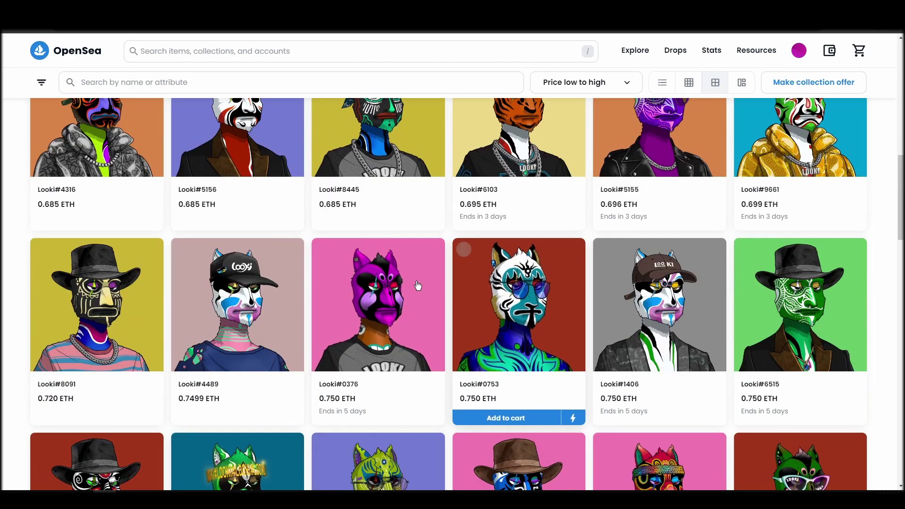
{"action": "left_click", "coordinate": [325, 290]}
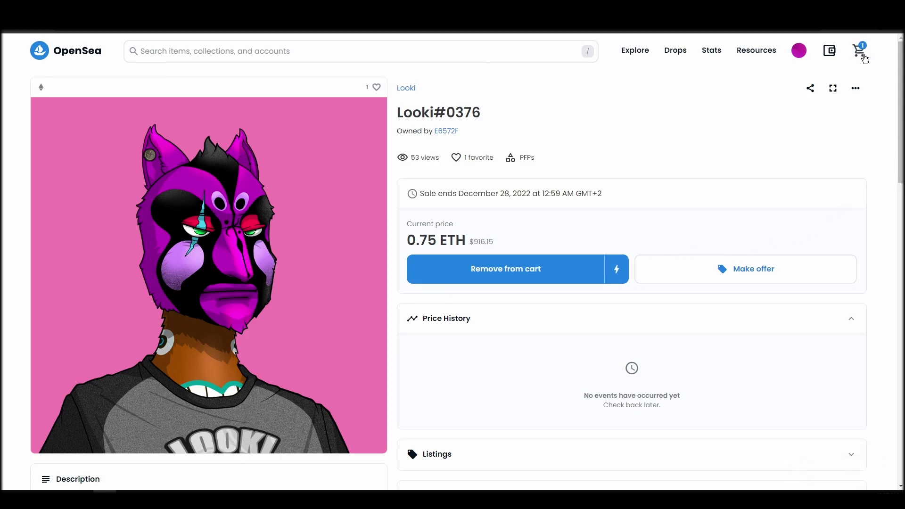
{"action": "left_click", "coordinate": [863, 52]}
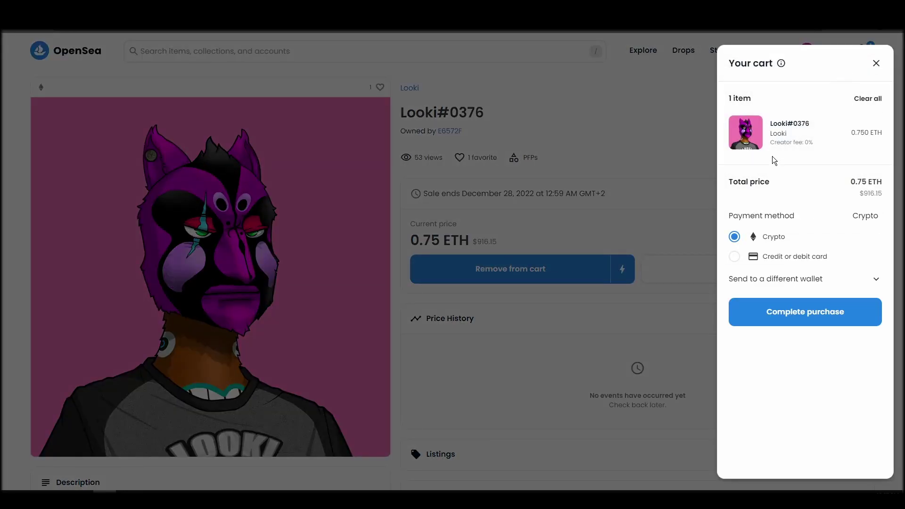